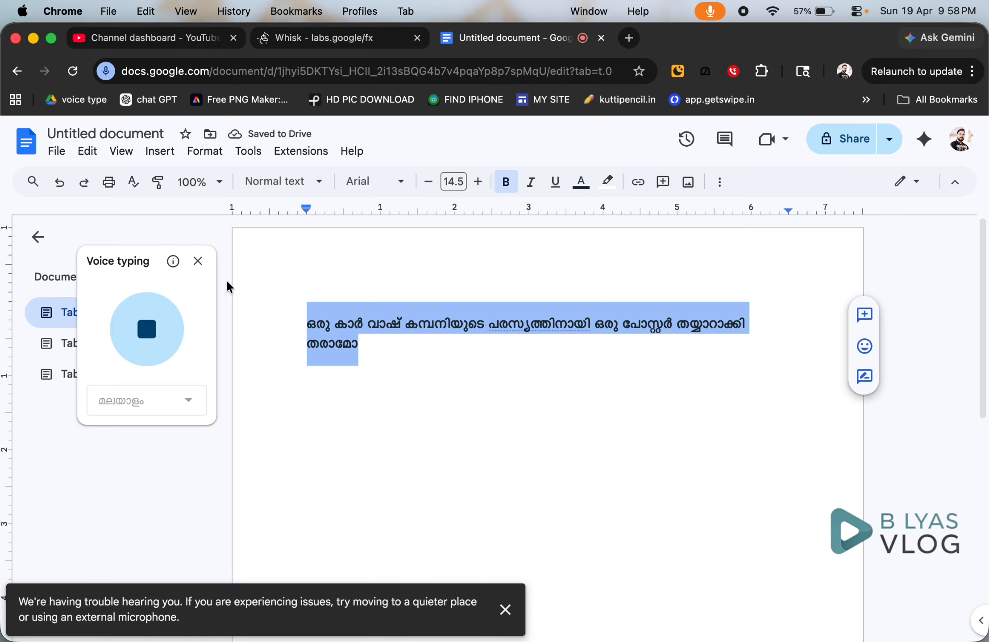
# Copy the dictated Malayalam car-wash poster request from the document.
pyautogui.rightClick(340, 329)
pyautogui.click(379, 276)
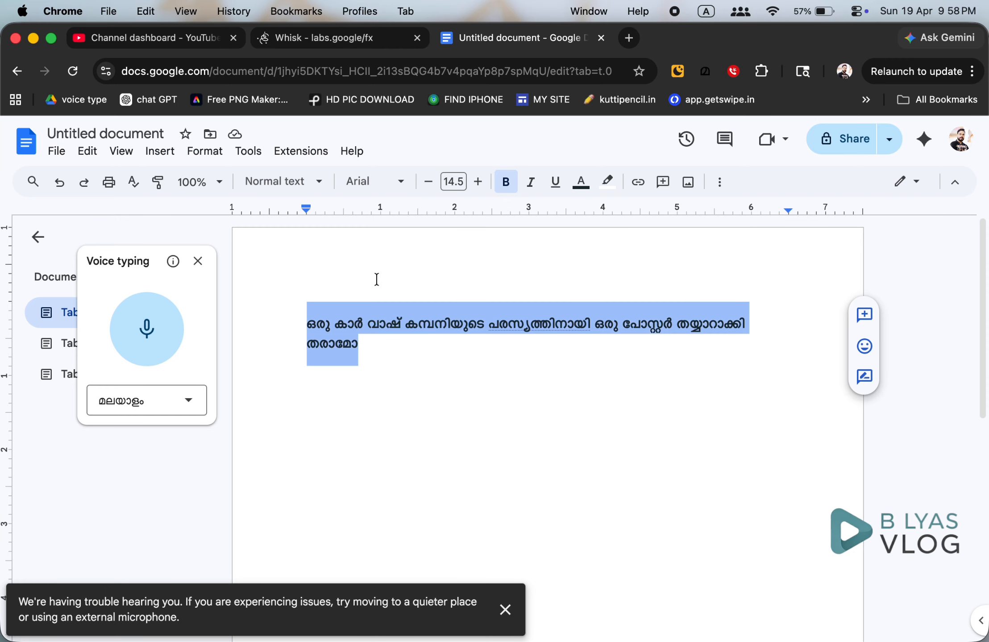
# Paste the Malayalam poster request into Whisk's prompt and choose Portrait 9:16.
pyautogui.click(355, 45)
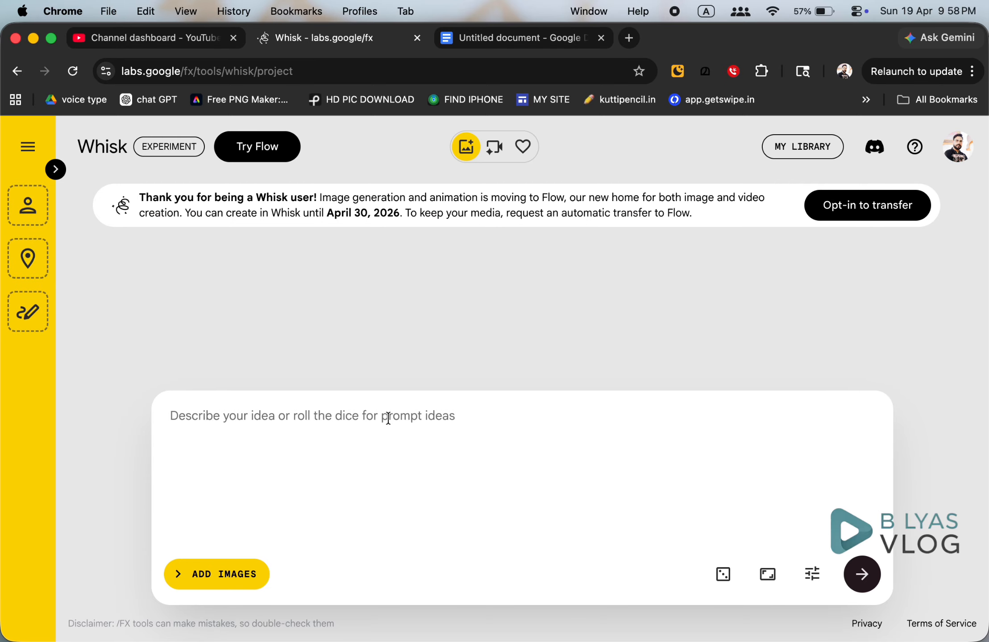
pyautogui.rightClick(334, 413)
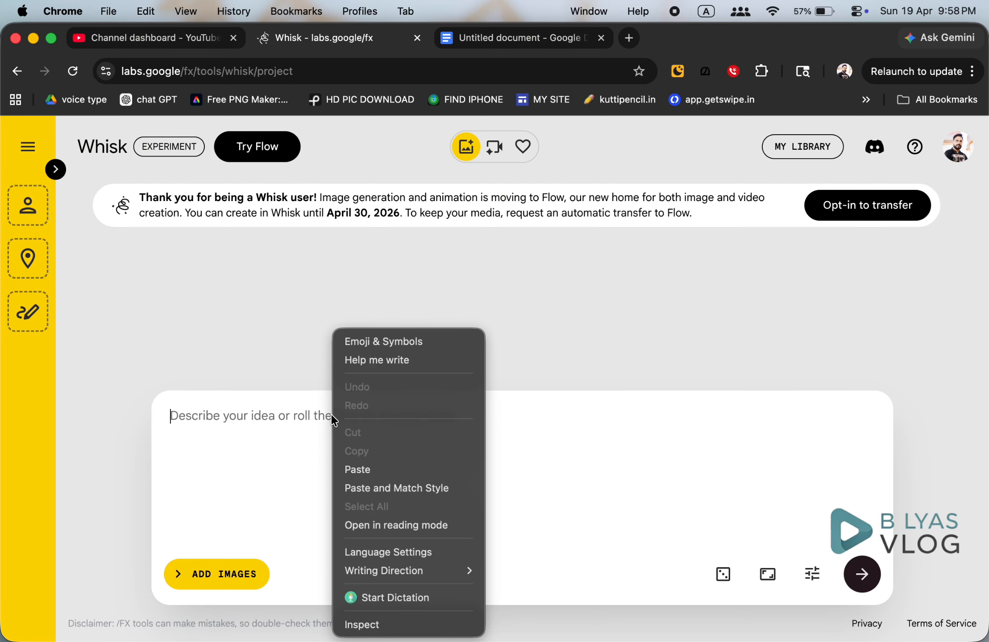
pyautogui.click(381, 467)
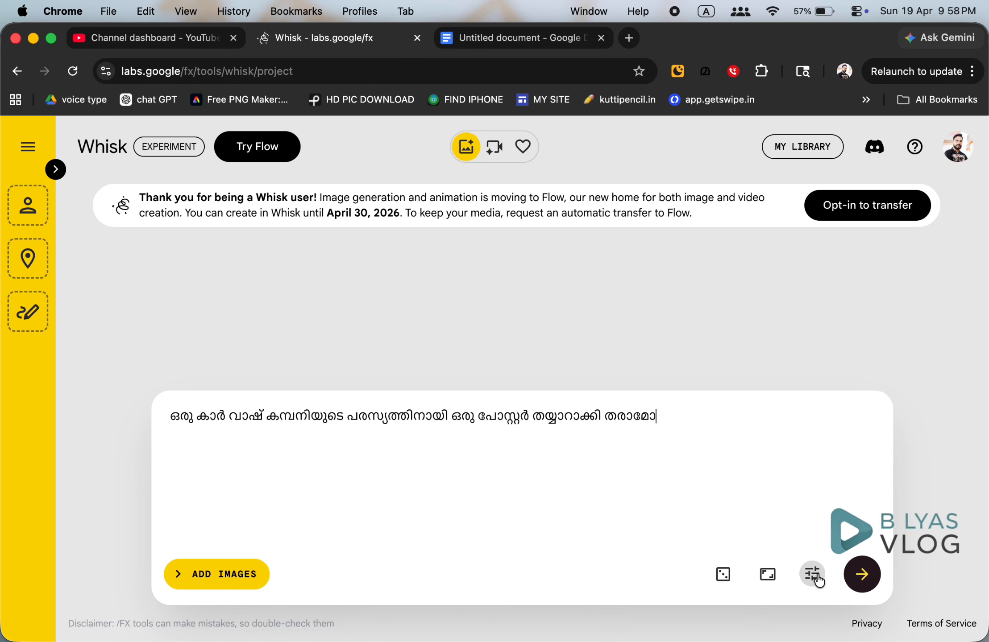
pyautogui.click(768, 578)
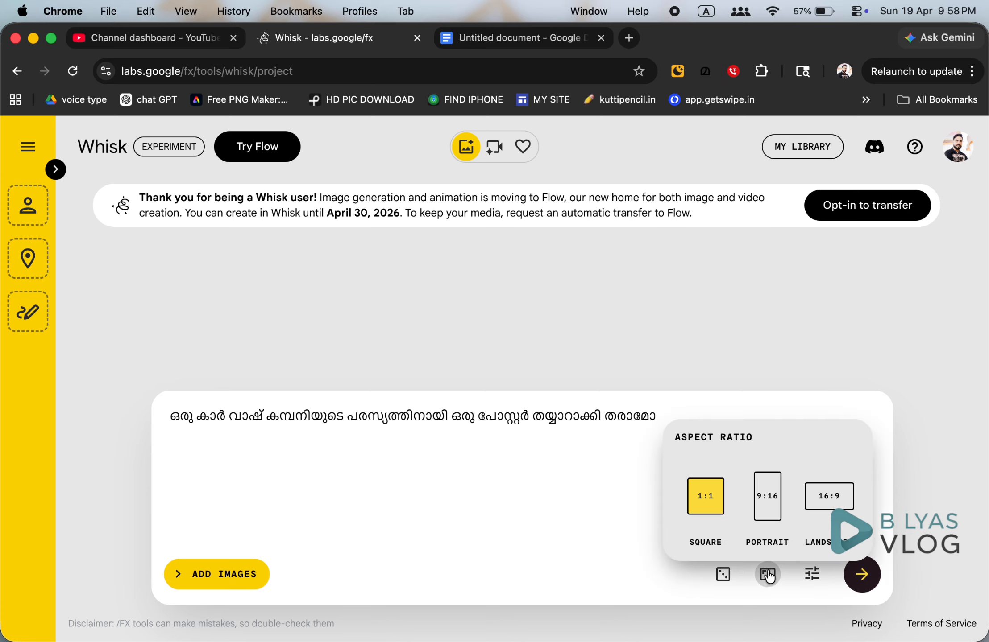
pyautogui.click(767, 509)
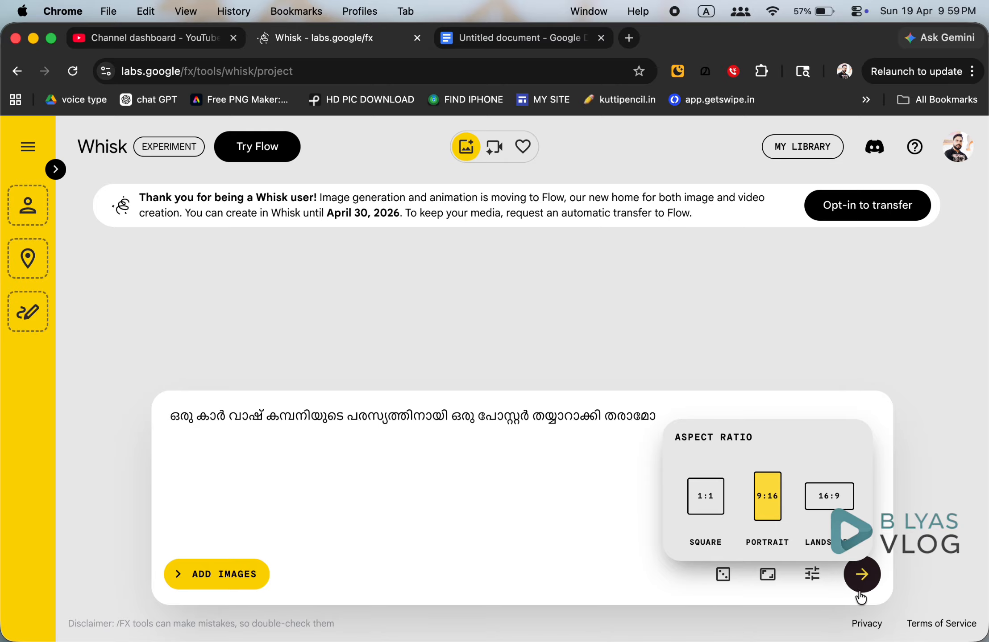
# Generate two posters from the prompt, then enlarge the rainbow poster for review and close it.
pyautogui.click(862, 575)
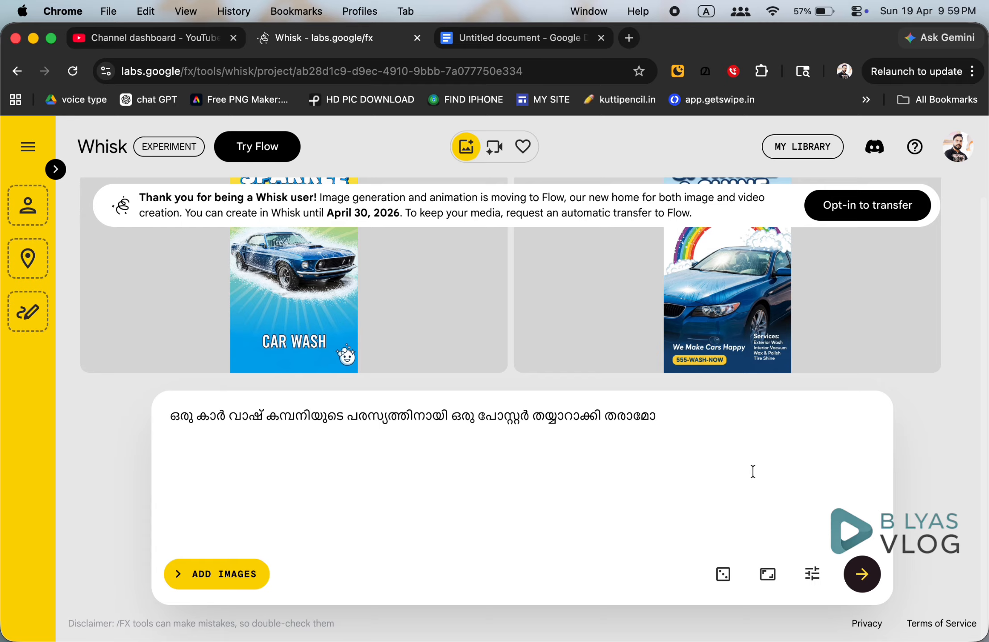
pyautogui.click(723, 298)
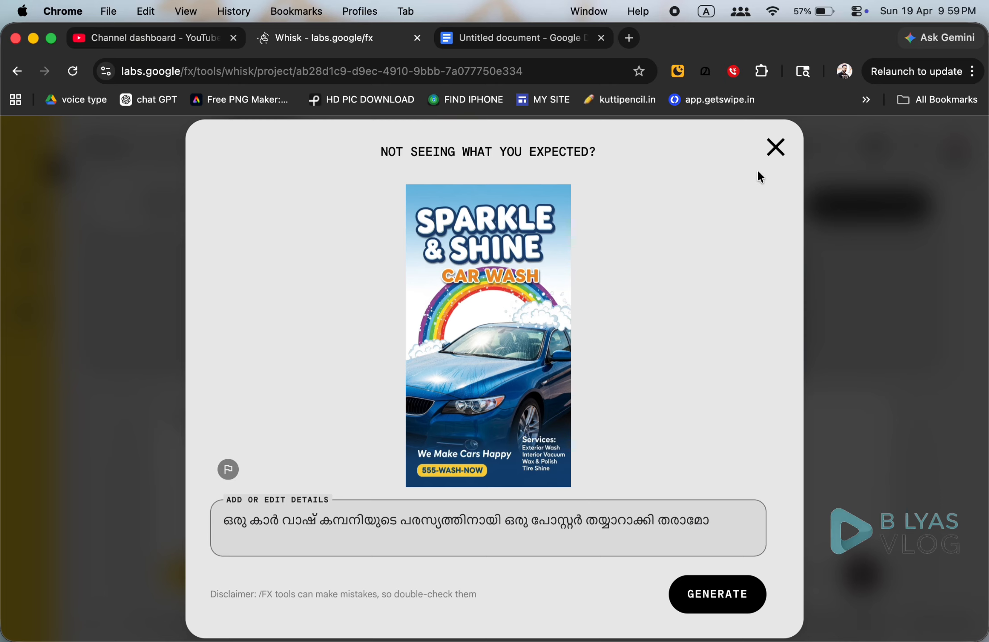
pyautogui.click(775, 154)
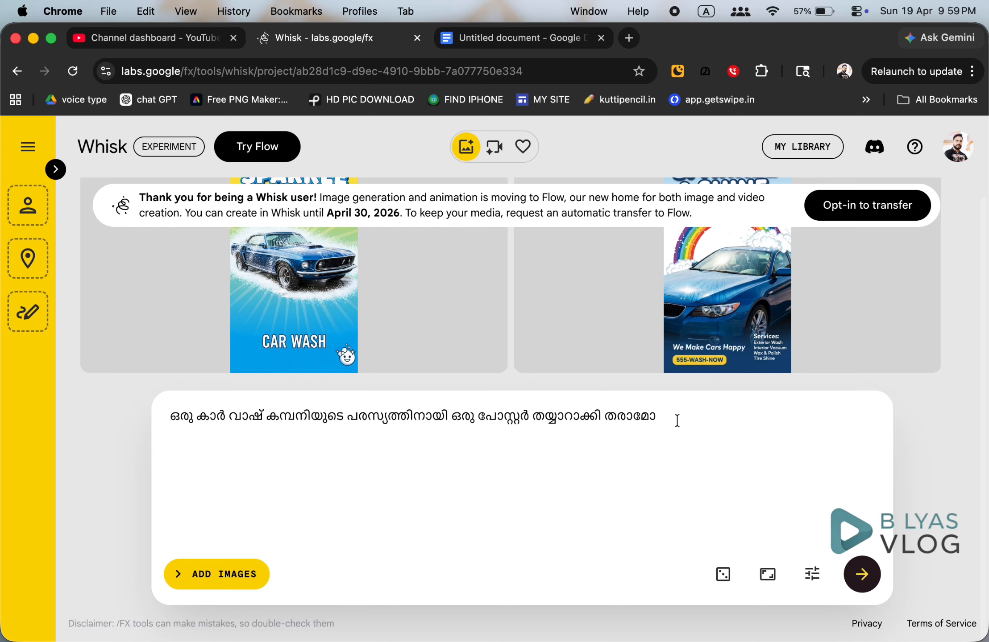
# Append 'shop name "bilyas car wash"' to the prompt and regenerate the posters.
pyautogui.write('shope')
pyautogui.press('BackSpace')
pyautogui.write('name b')
pyautogui.press('BackSpace')
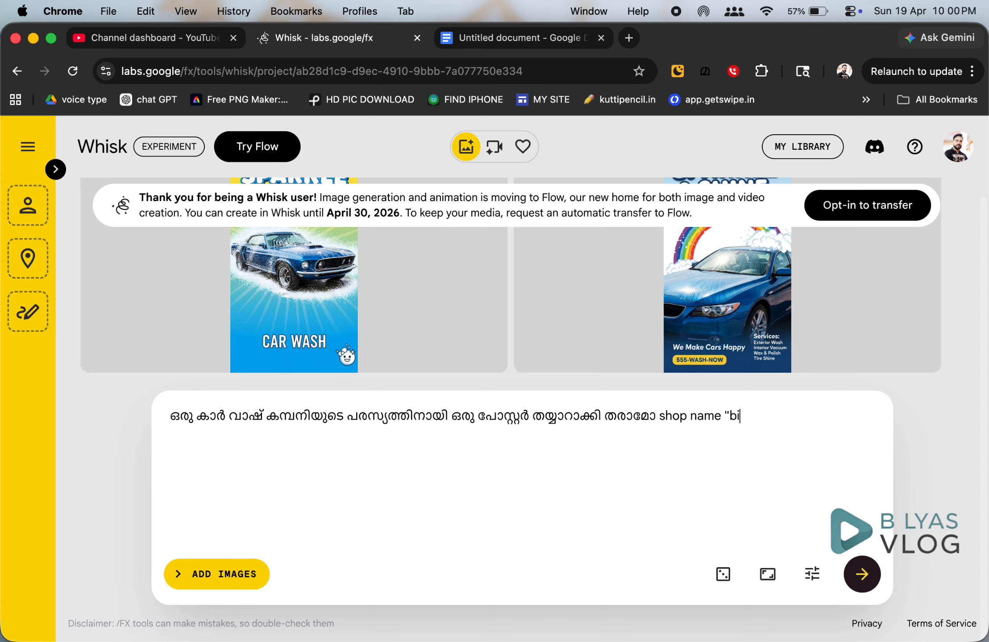
pyautogui.write('"bilyas car wash"')
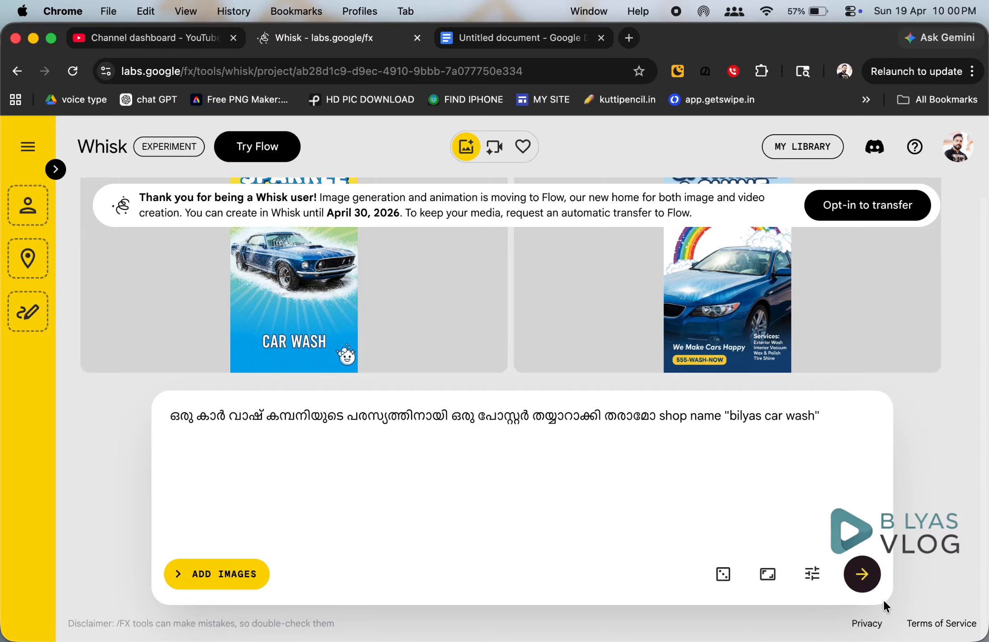
pyautogui.click(865, 583)
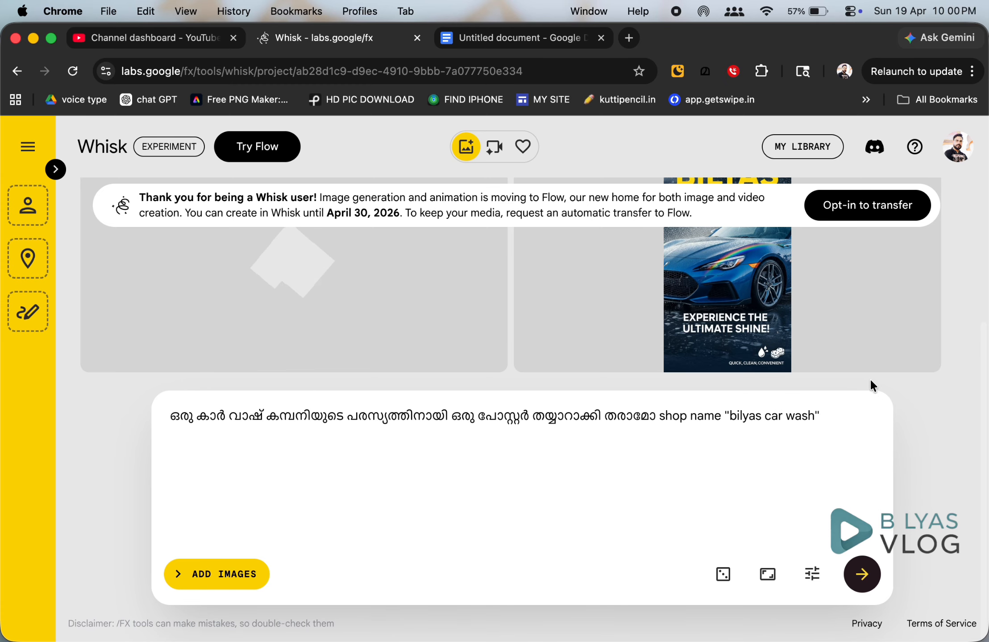
# Scroll the results grid to view the new BILYAS CAR WASH posters.
pyautogui.scroll(1, 870, 367)
pyautogui.scroll(2, 869, 367)
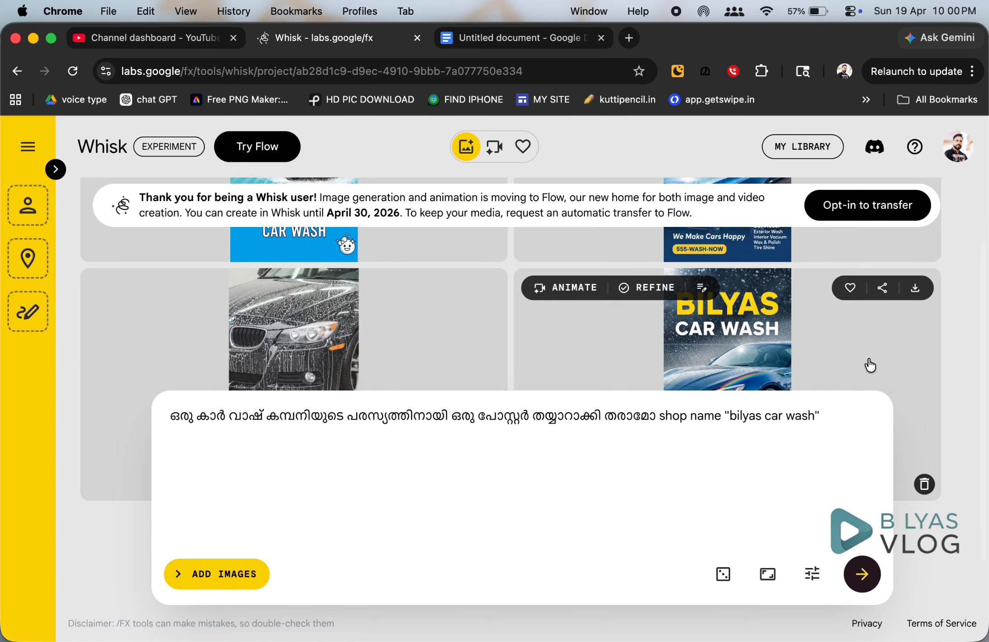
pyautogui.scroll(-2, 869, 366)
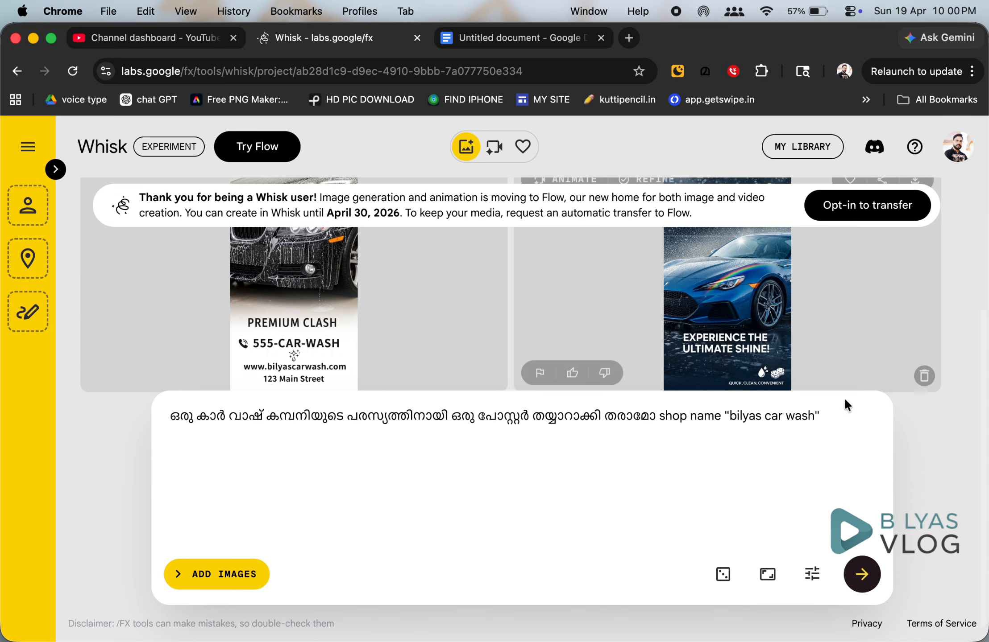
# Add 'location malappuram - perinthalmanna' and the shop's mobile number to the prompt, then regenerate.
pyautogui.write('lo')
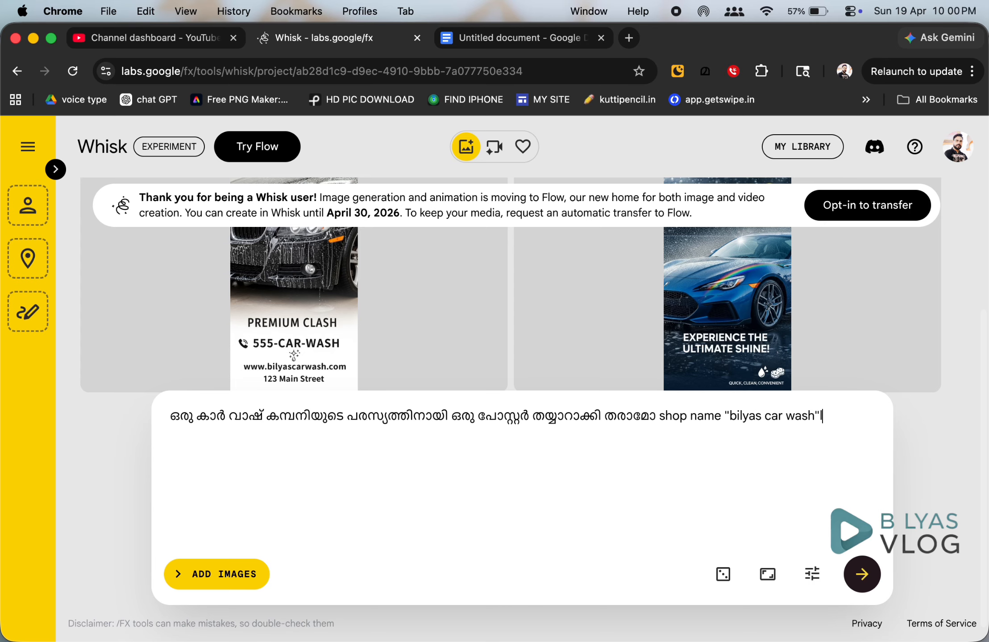
pyautogui.press('BackSpace')
pyautogui.press('BackSpace')
pyautogui.write('location malappu')
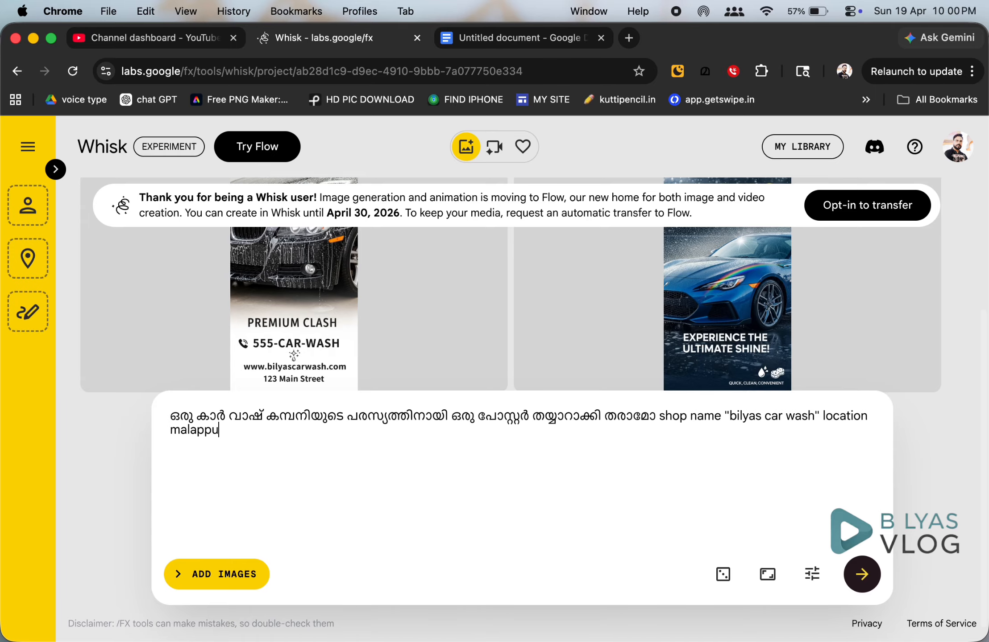
pyautogui.write('ram - perinthalmanna')
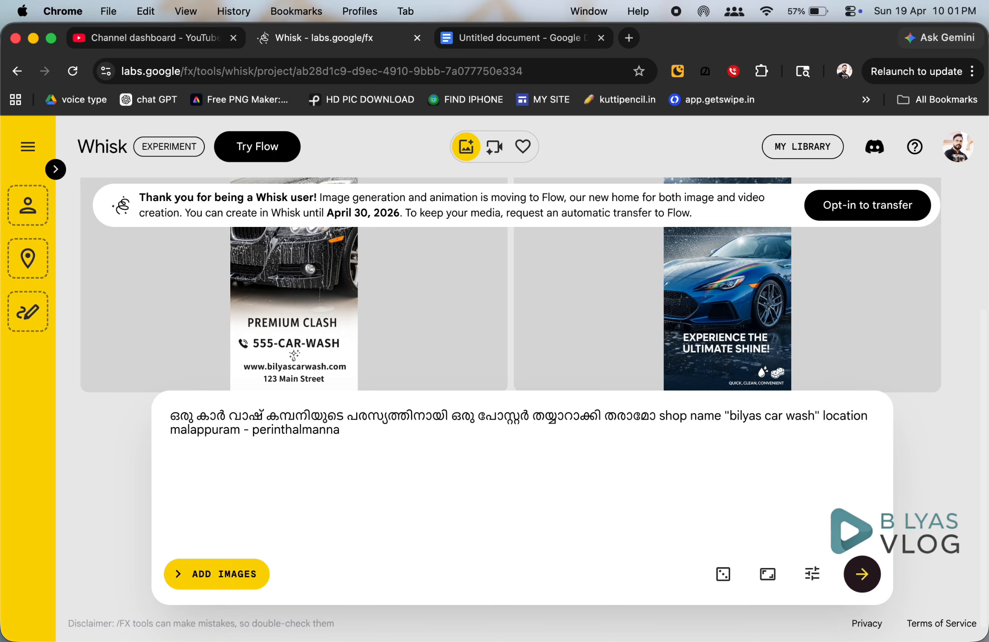
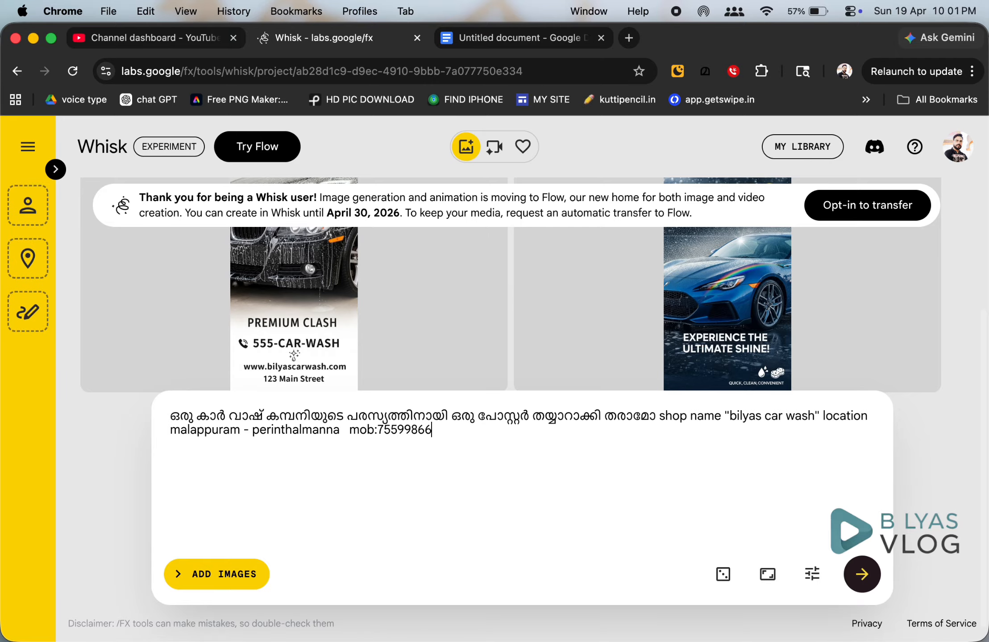
pyautogui.click(870, 583)
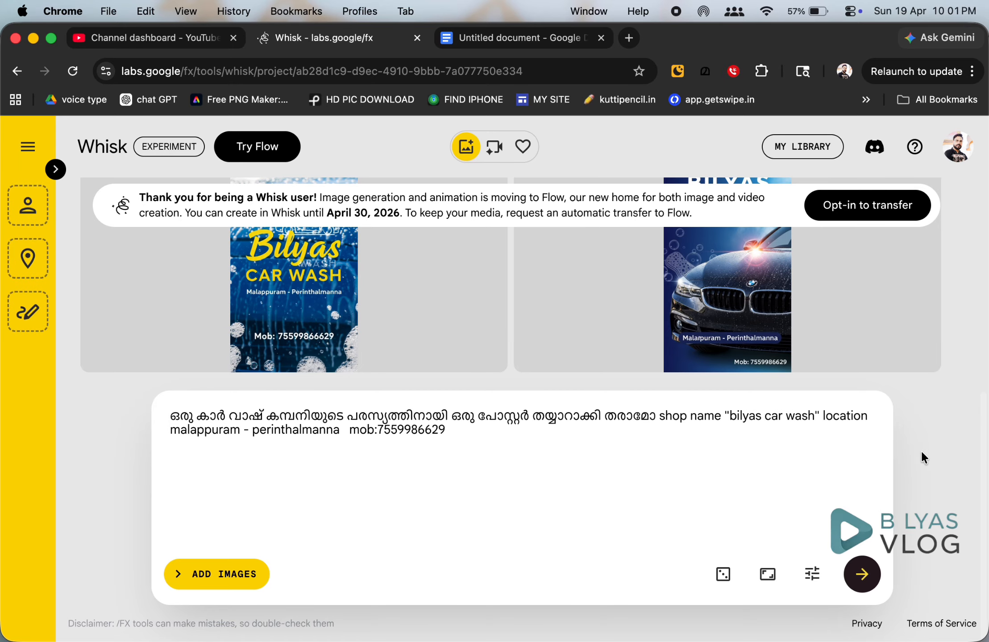
# Open the BMW poster from the results and generate new posters from it.
pyautogui.scroll(5, 935, 449)
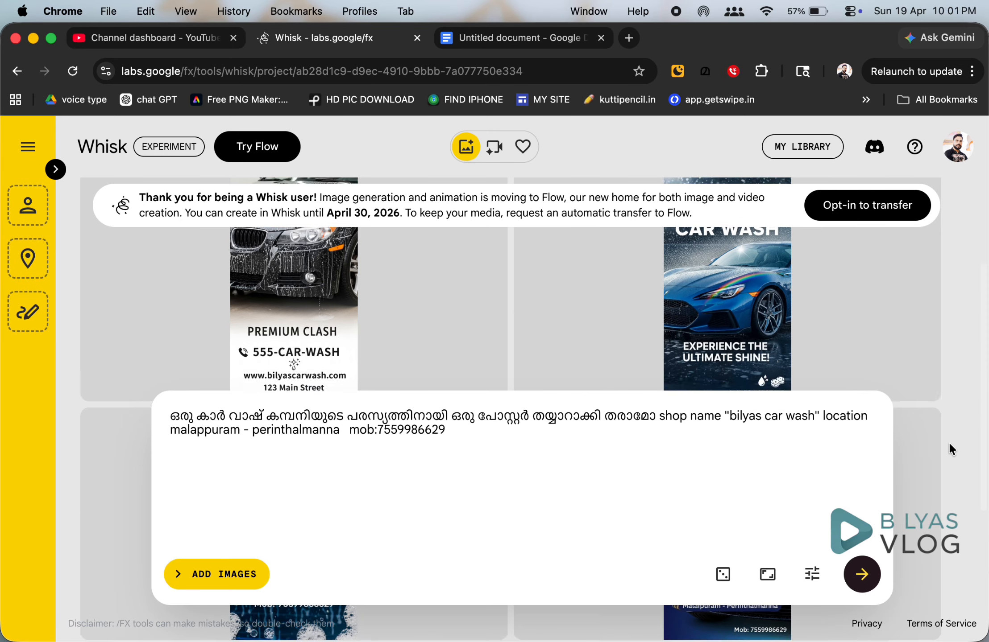
pyautogui.scroll(-3, 948, 441)
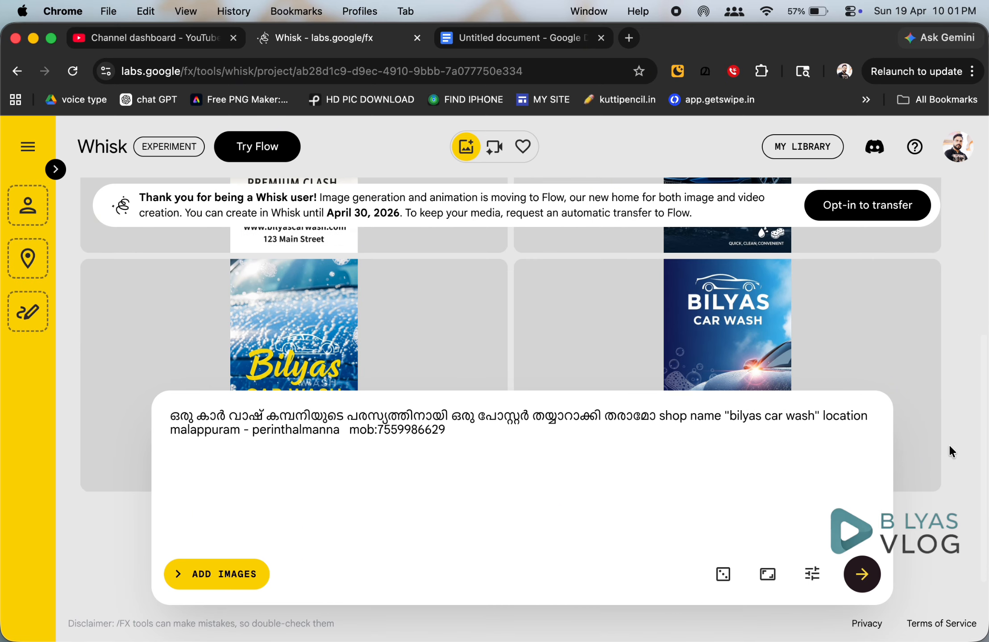
pyautogui.scroll(-3, 947, 444)
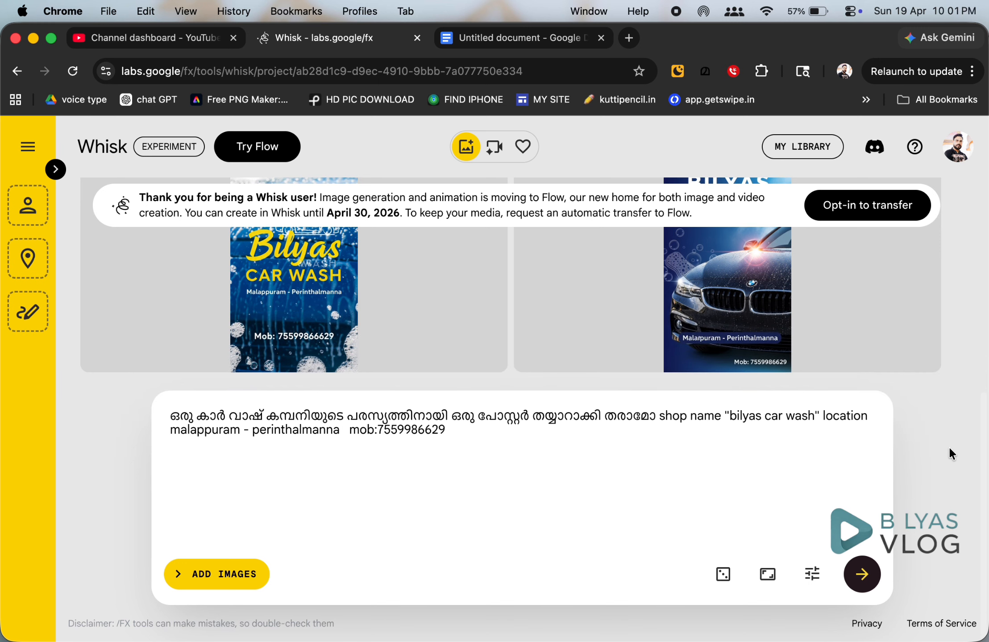
pyautogui.click(723, 290)
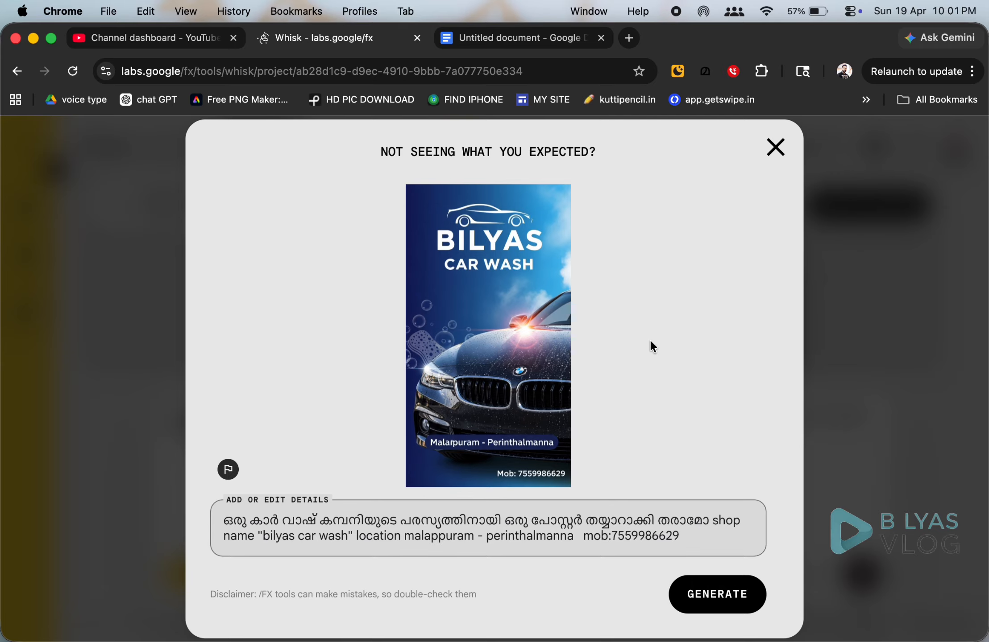
pyautogui.click(719, 595)
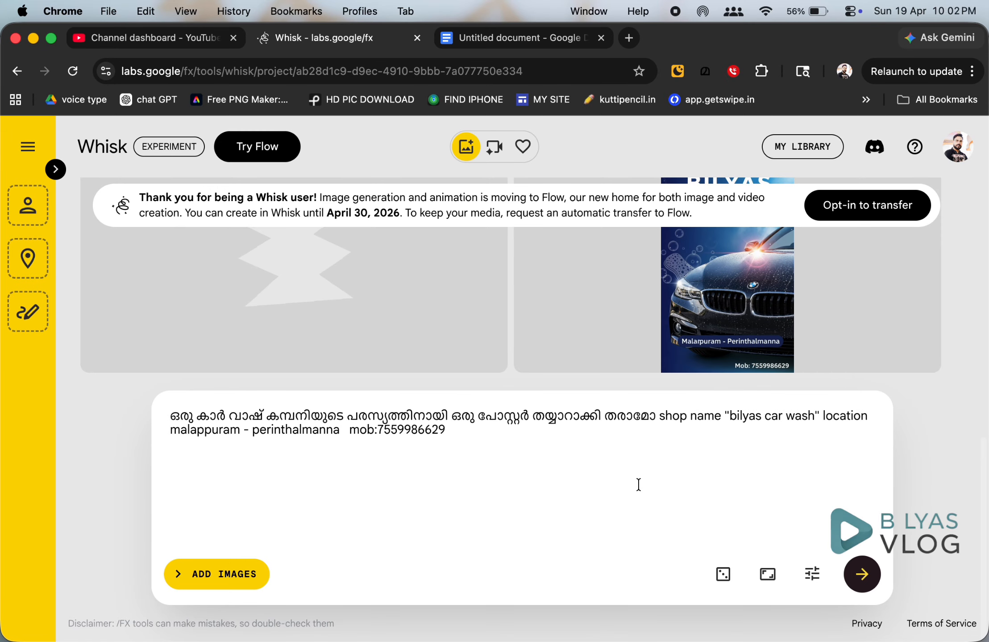
# Regenerate posters from the same location-and-mobile prompt.
pyautogui.scroll(-2, 777, 337)
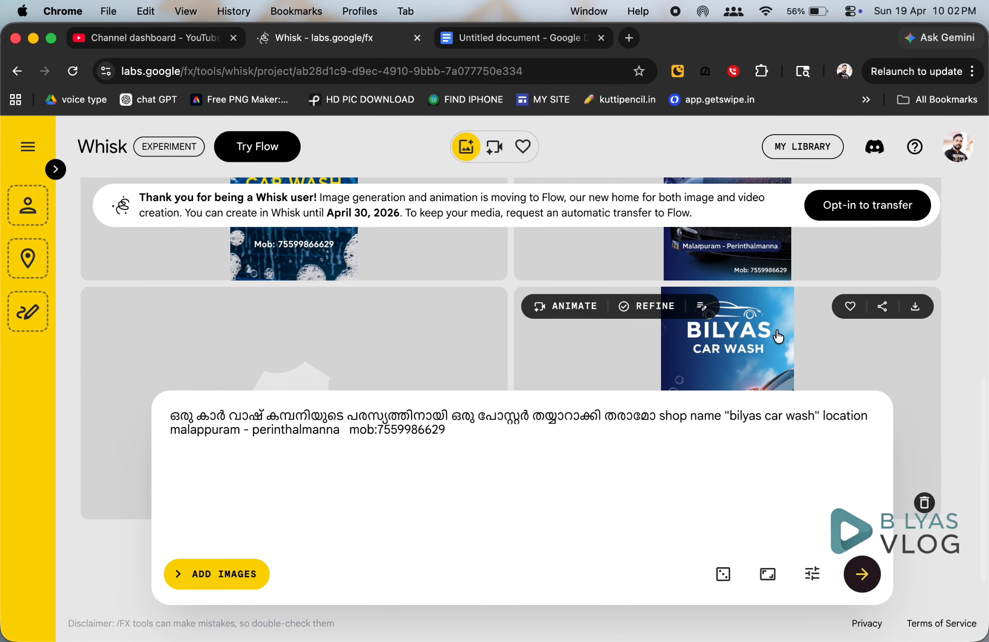
pyautogui.scroll(-8, 335, 324)
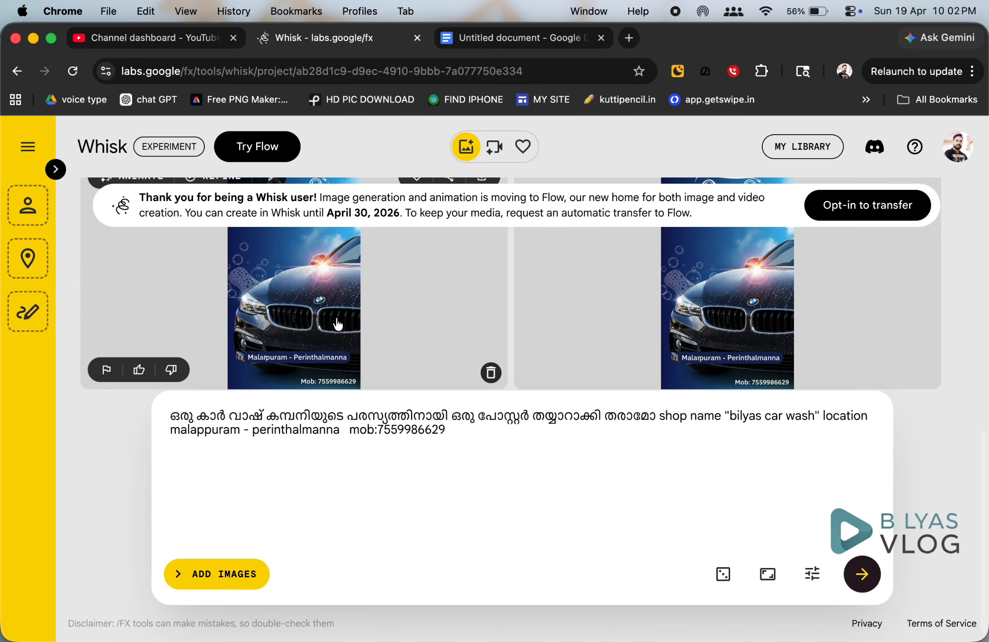
pyautogui.scroll(2, 338, 325)
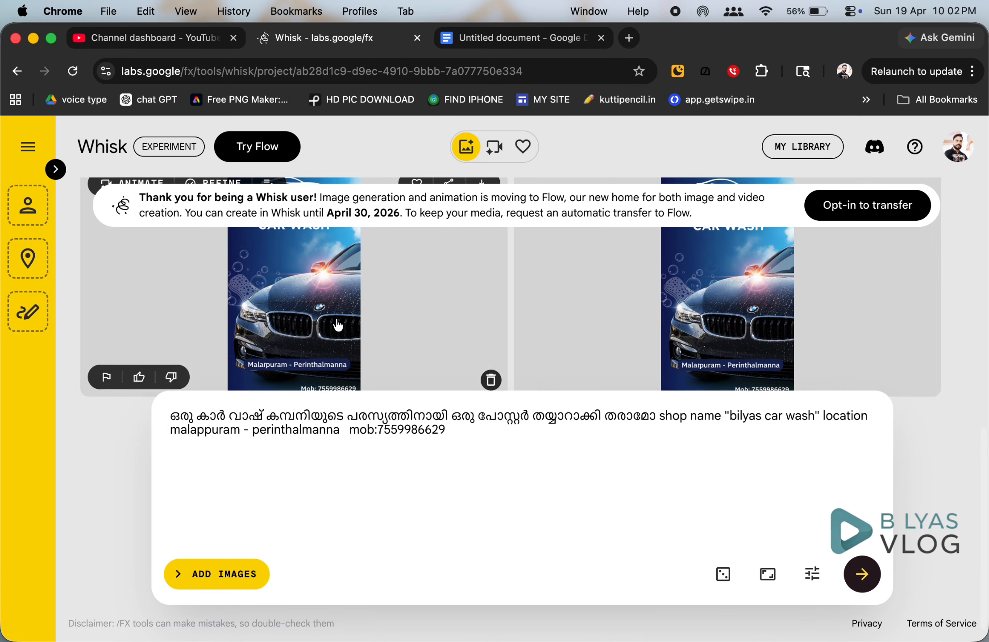
pyautogui.scroll(-2, 337, 330)
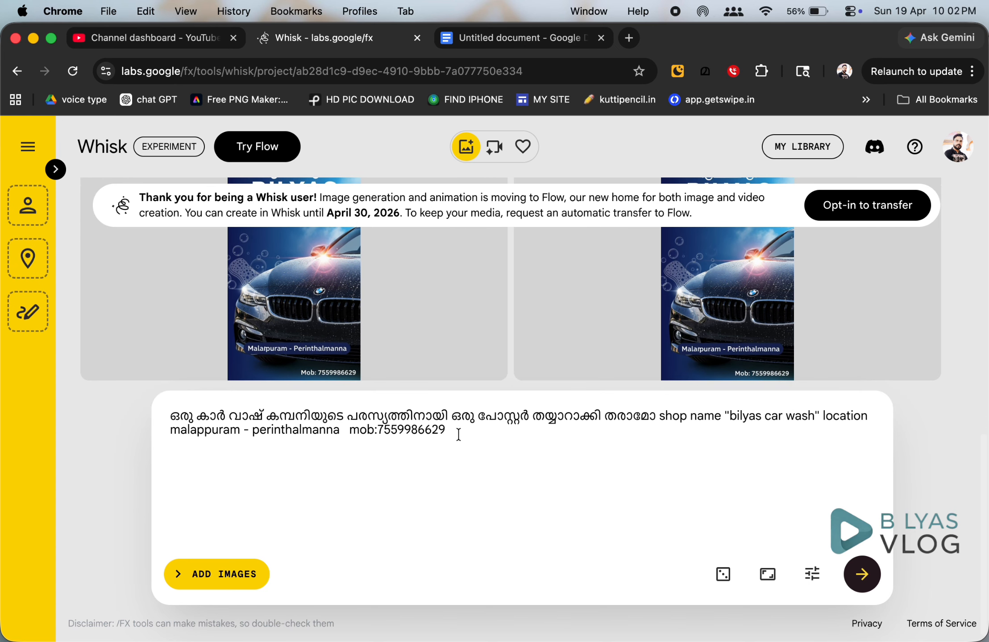
pyautogui.press('Return')
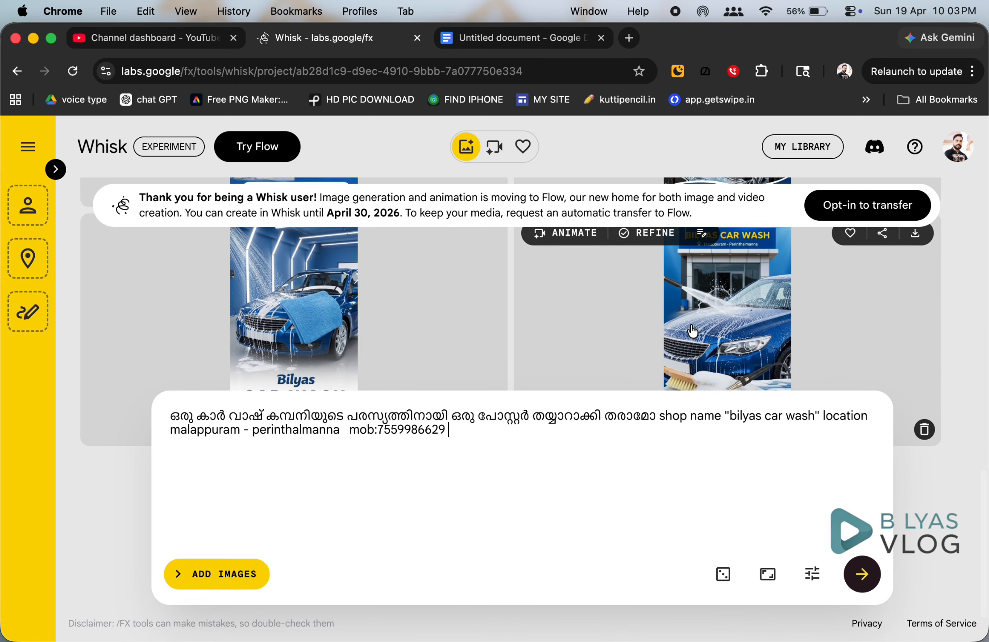
# Open the new blue-car Bilyas Car Wash poster enlarged.
pyautogui.scroll(-2, 692, 330)
pyautogui.scroll(3, 693, 332)
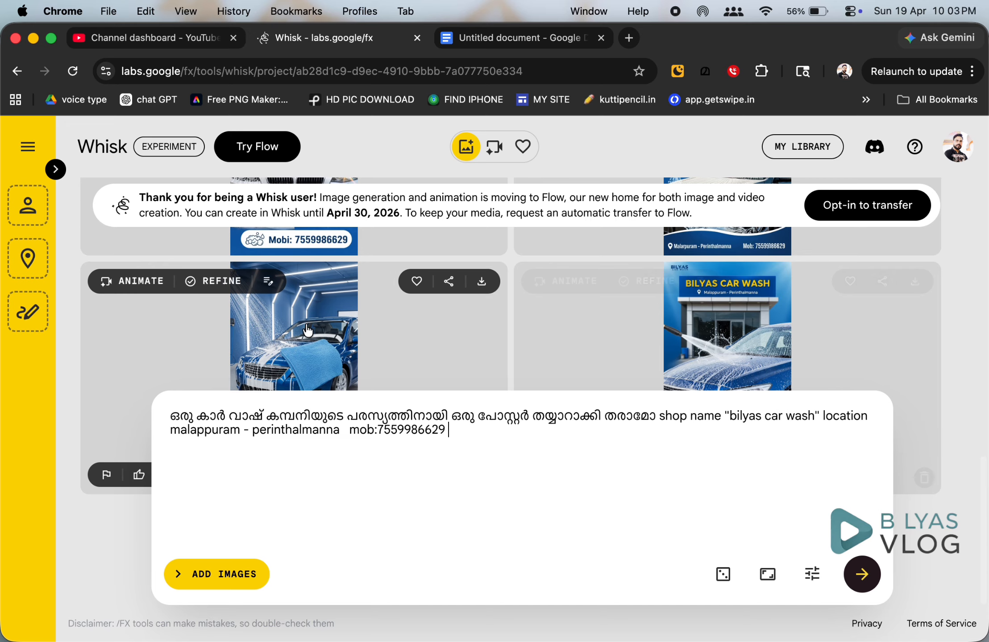
pyautogui.scroll(-2, 332, 342)
pyautogui.scroll(-2, 332, 341)
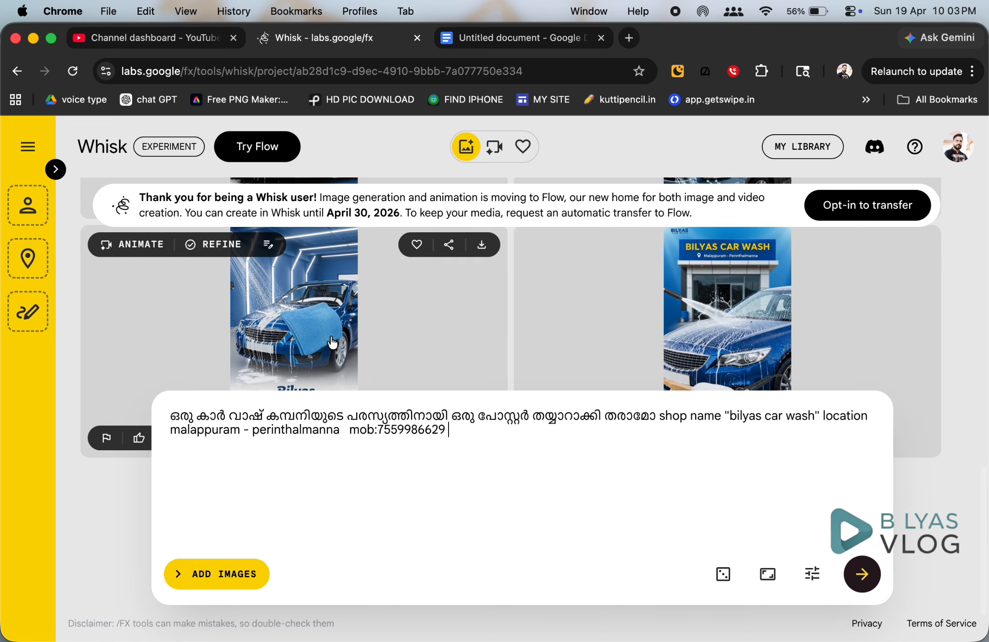
pyautogui.scroll(-2, 404, 339)
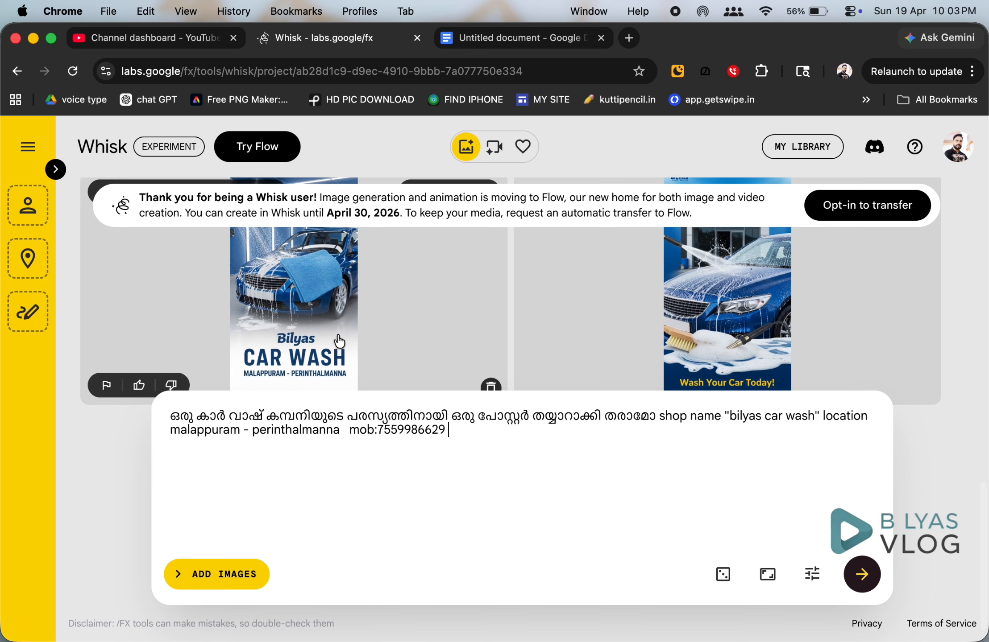
pyautogui.click(326, 337)
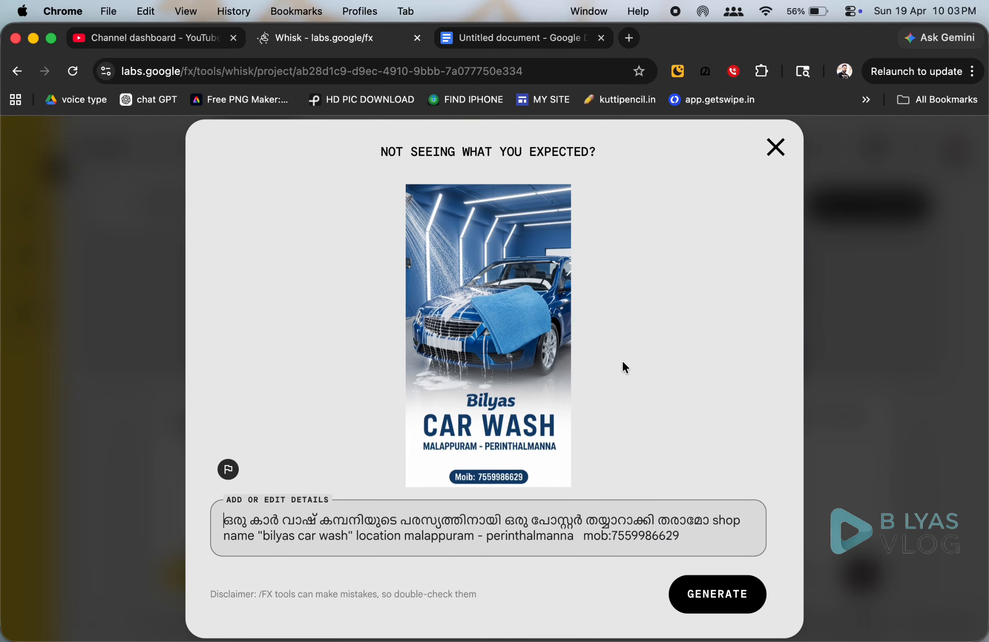
# Close the enlarged preview, return to the poster grid, and download the blue-car poster as JPEG.
pyautogui.click(775, 150)
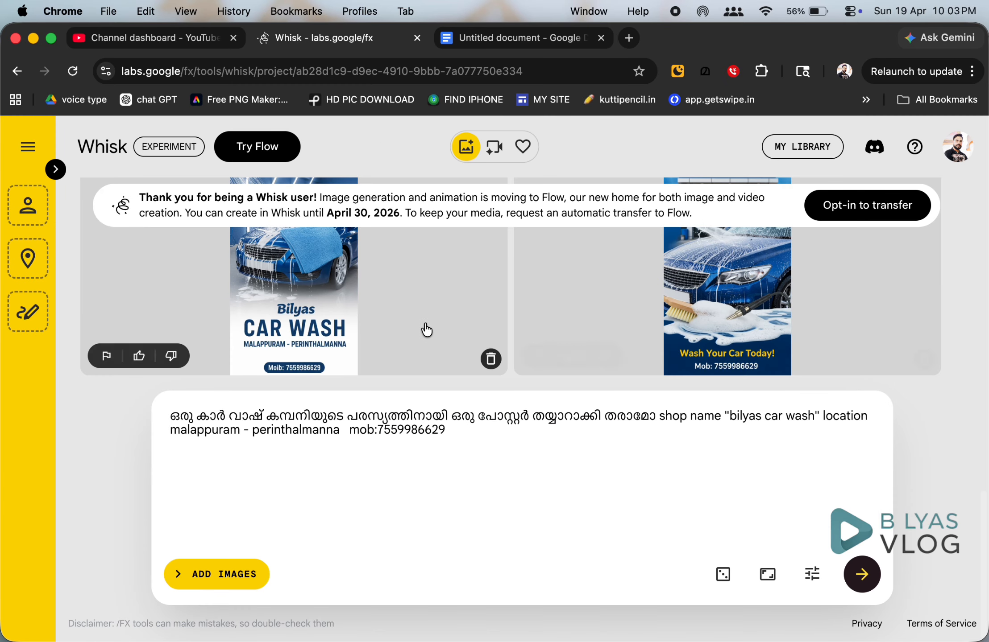
pyautogui.scroll(5, 426, 330)
pyautogui.scroll(5, 426, 330)
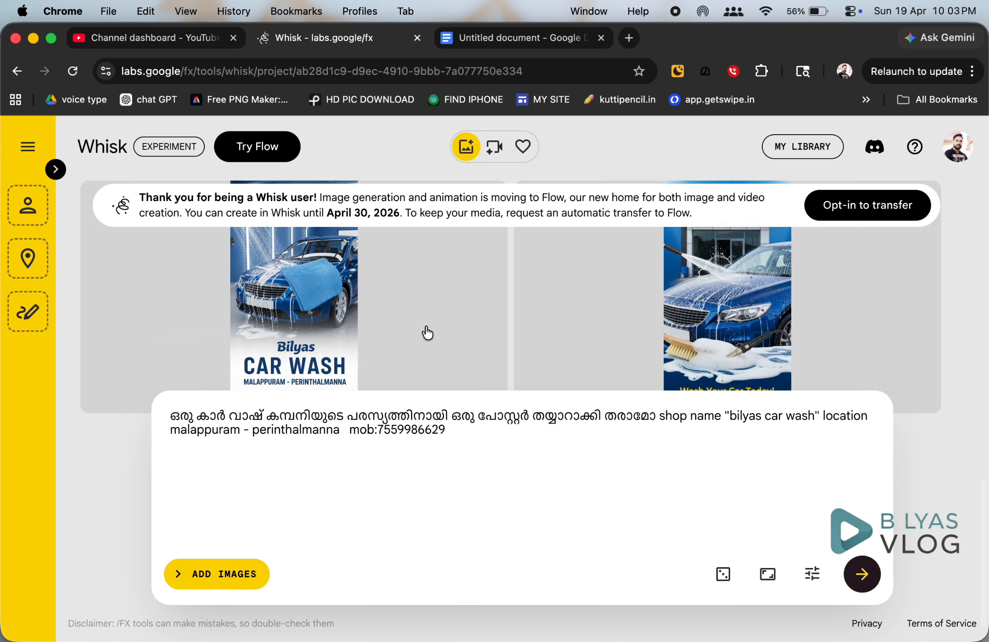
pyautogui.scroll(3, 430, 331)
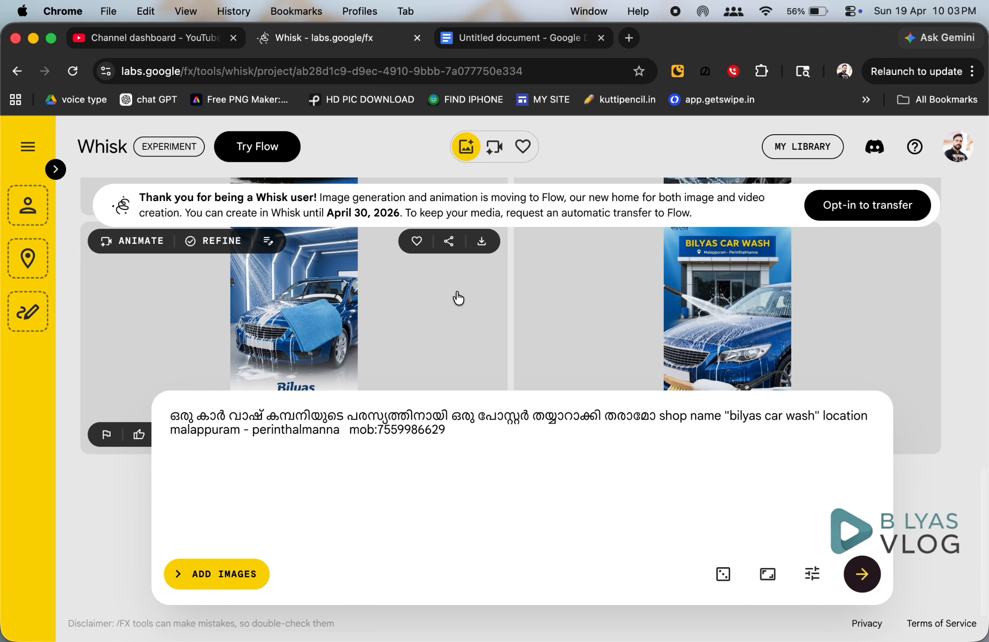
pyautogui.click(482, 249)
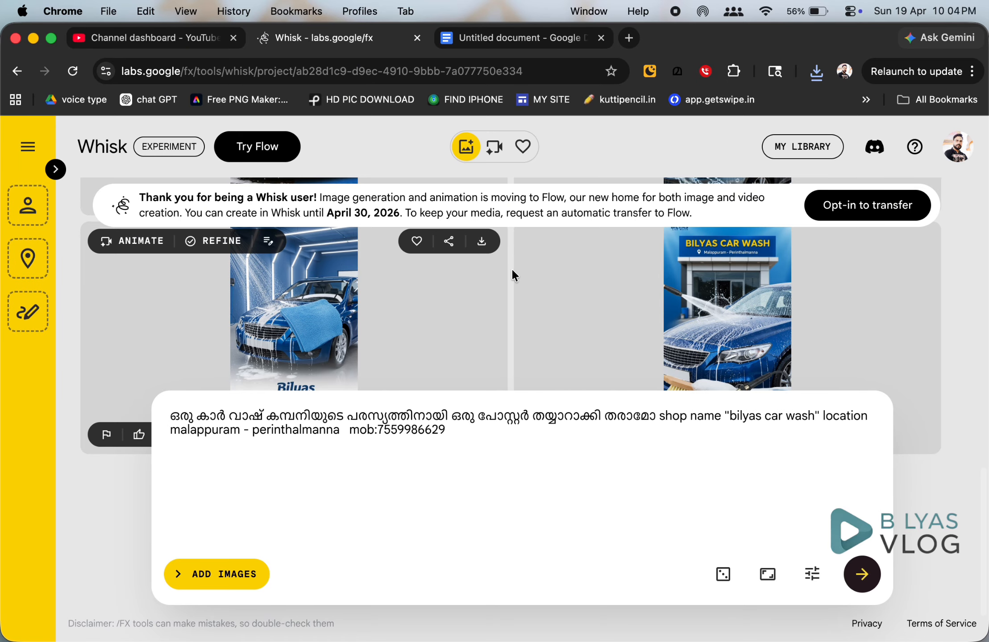
# Show Chrome's recent downloads to confirm the 531 KB poster JPEG.
pyautogui.click(816, 72)
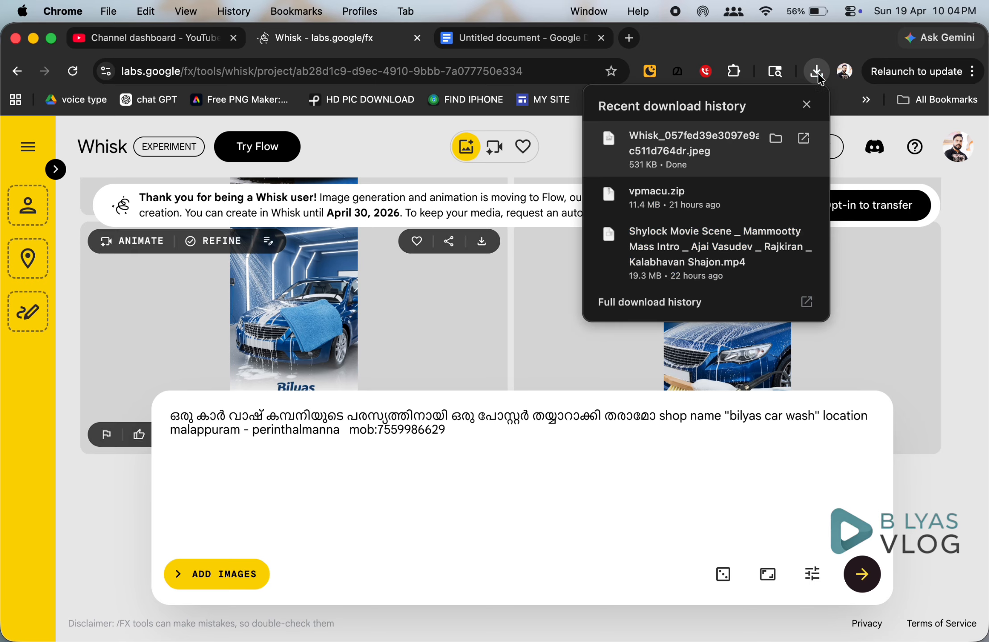
# Open the downloaded Bilyas CAR WASH blue-car poster JPEG in Preview, check it, then close it.
pyautogui.click(673, 152)
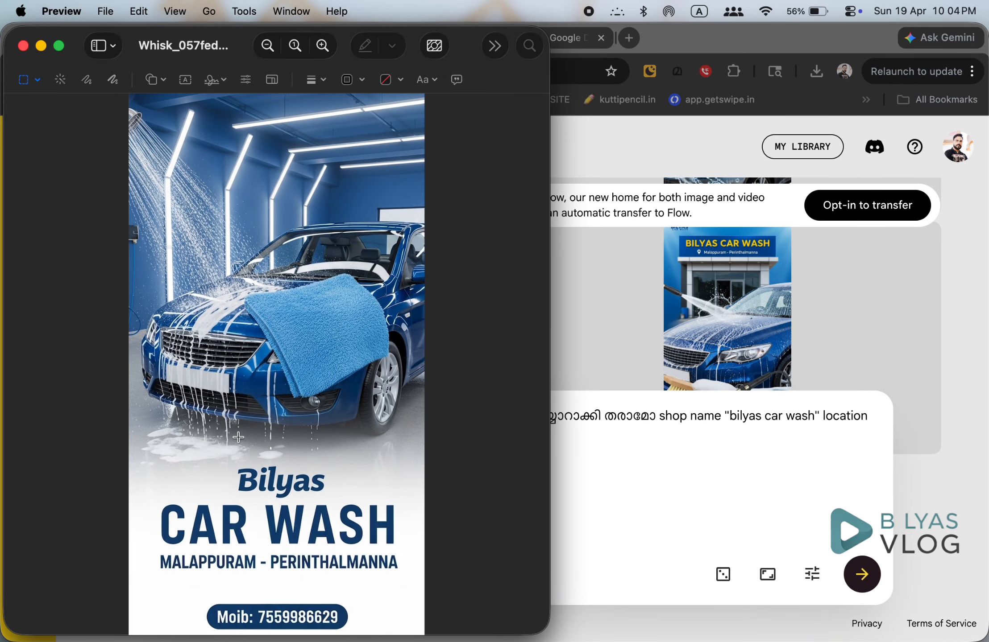
pyautogui.click(23, 46)
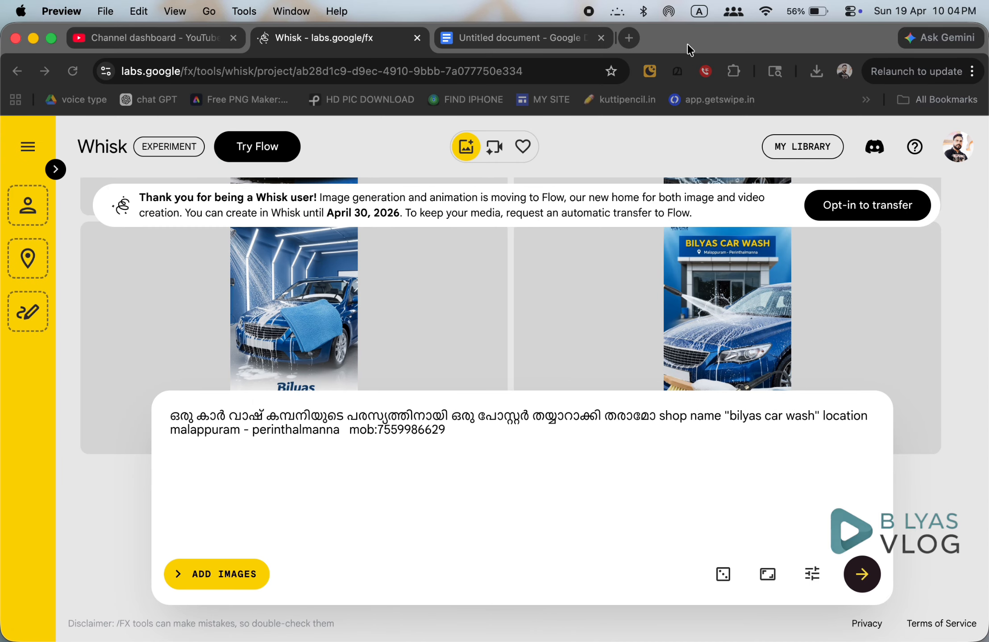